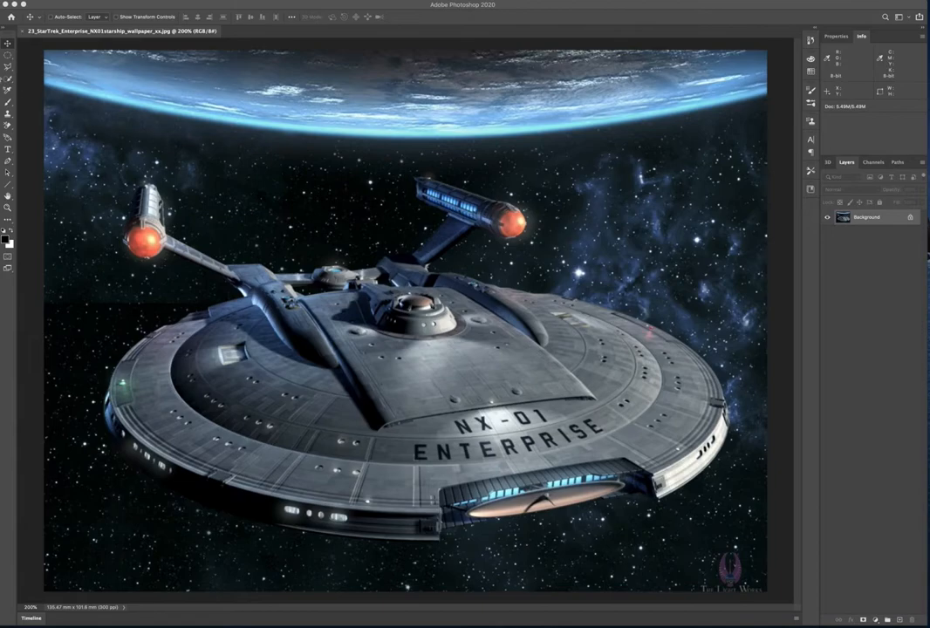
pyautogui.click(8, 78)
pyautogui.moveTo(436, 367)
pyautogui.mouseDown()
pyautogui.moveTo(523, 366)
pyautogui.moveTo(628, 401)
pyautogui.moveTo(558, 480)
pyautogui.moveTo(401, 462)
pyautogui.moveTo(244, 410)
pyautogui.moveTo(209, 341)
pyautogui.moveTo(277, 331)
pyautogui.mouseUp()
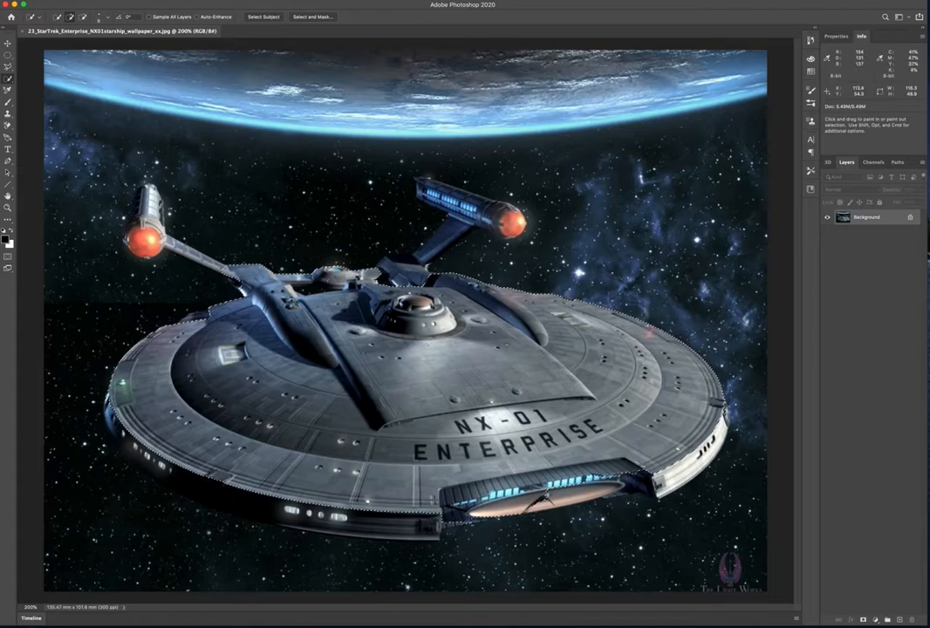
pyautogui.press('super+d')
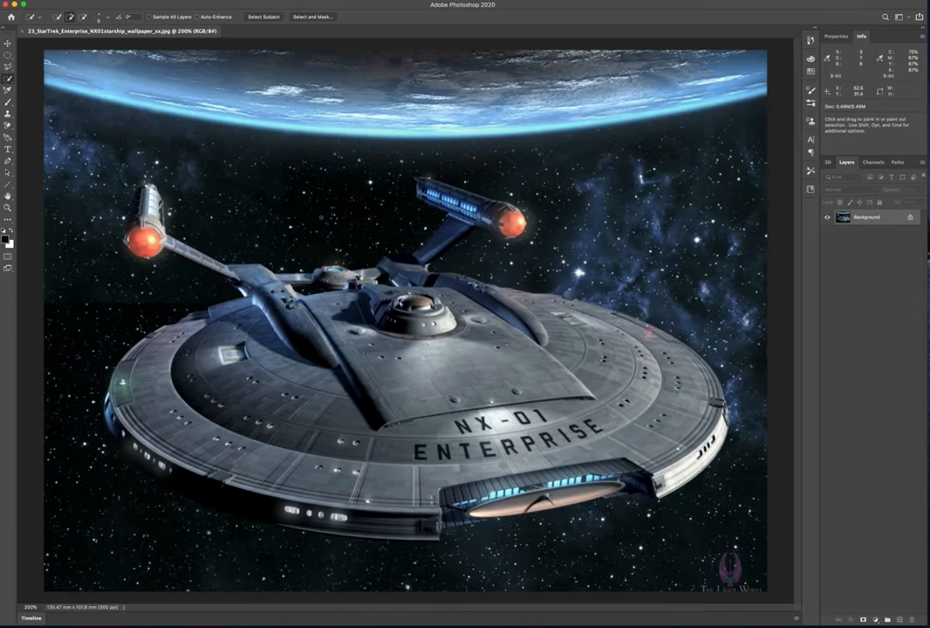
# - Start a Pen tool path on the right-hand nacelle, tracing its upper edge, rear end and underside to the pylon
pyautogui.press('p')
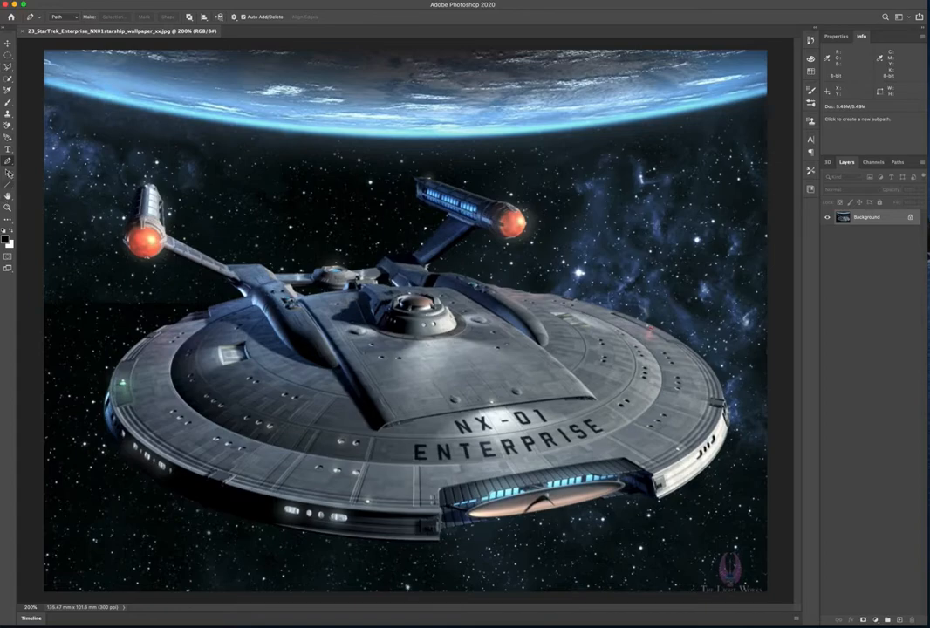
pyautogui.rightClick(7, 163)
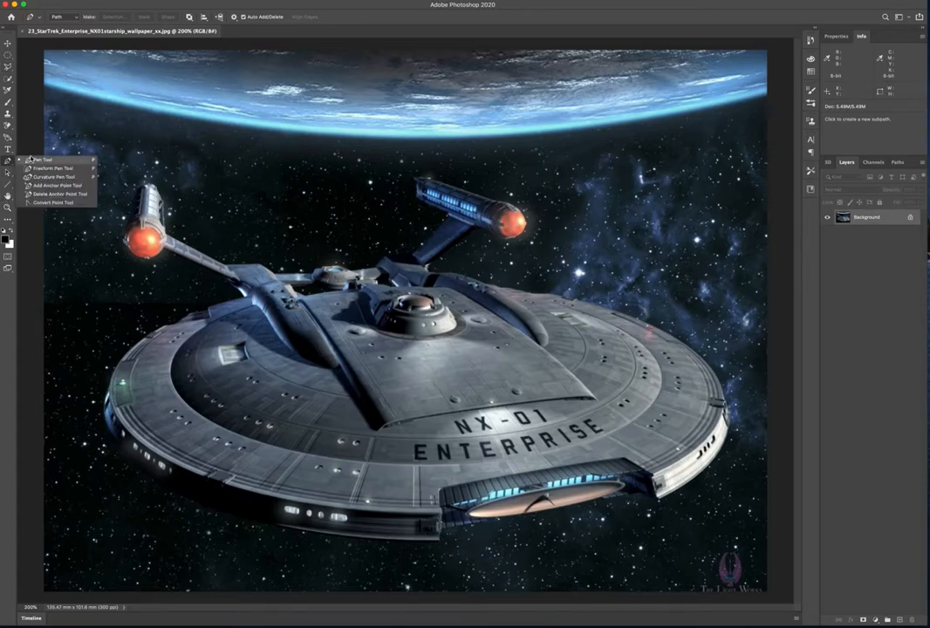
pyautogui.click(27, 159)
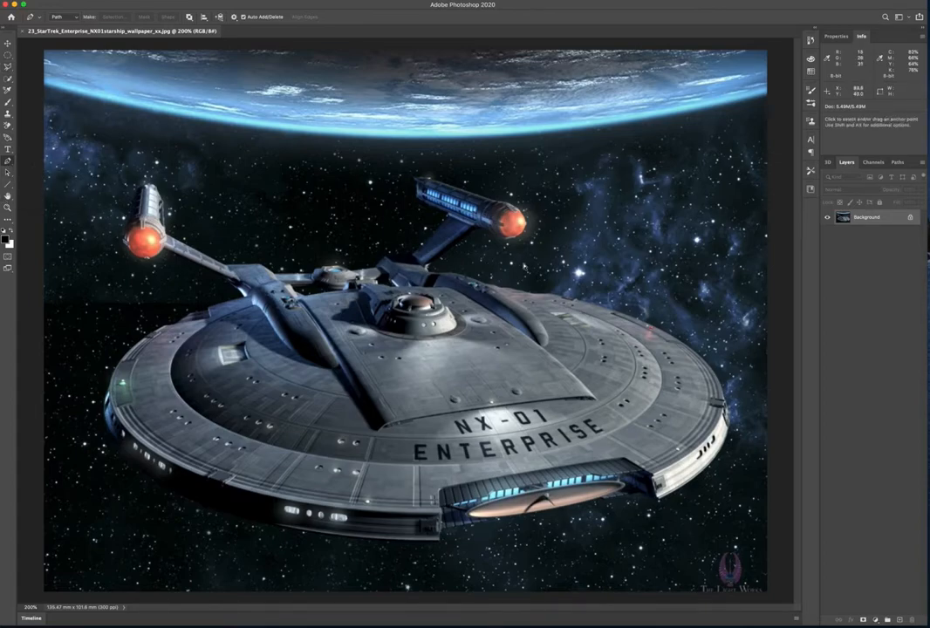
pyautogui.press('super+plus')
pyautogui.press('super+plus')
pyautogui.scroll(5, 476, 218)
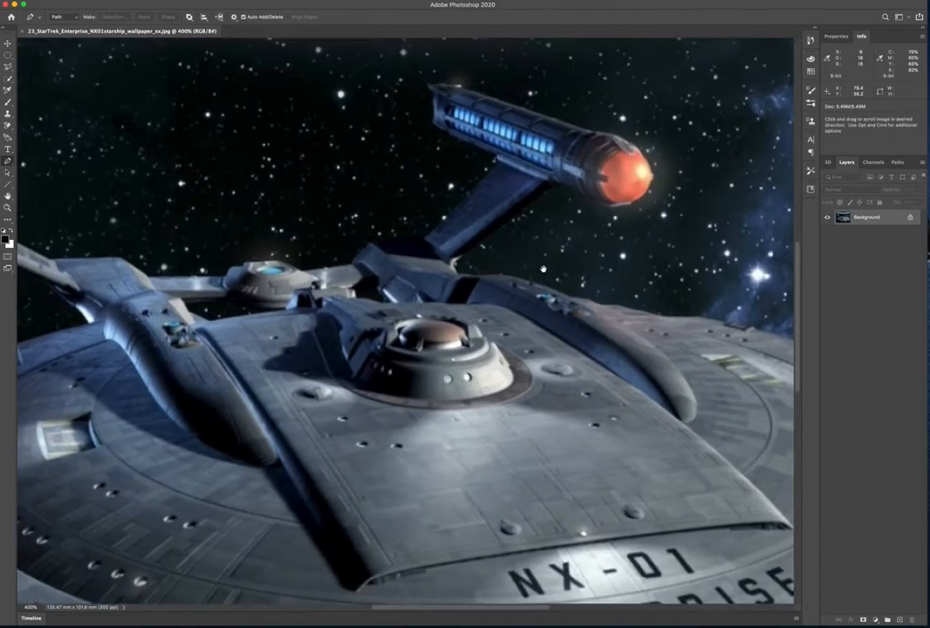
pyautogui.click(586, 212)
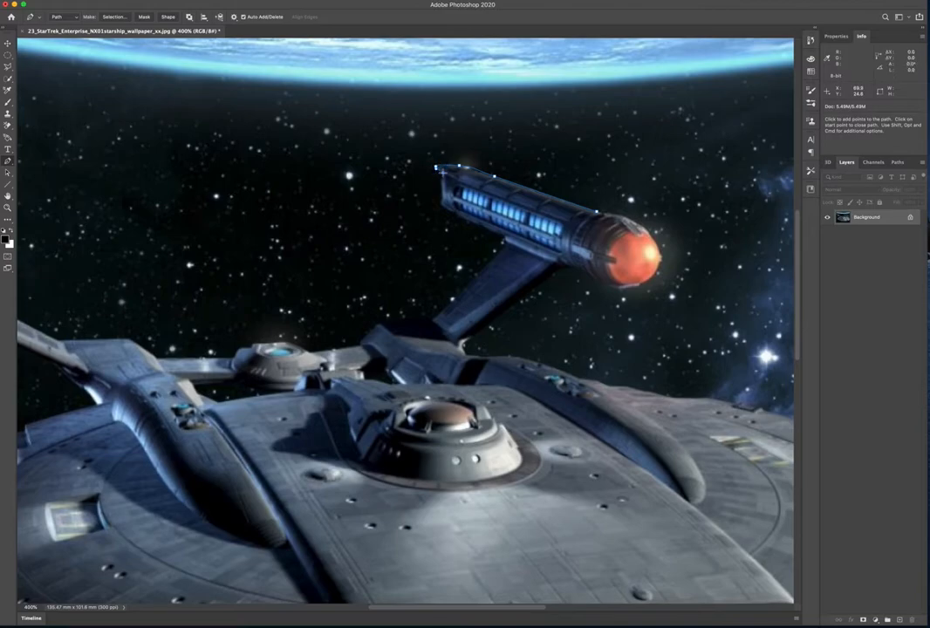
pyautogui.click(442, 196)
pyautogui.moveTo(452, 212); pyautogui.dragTo(464, 218)
pyautogui.click(505, 238)
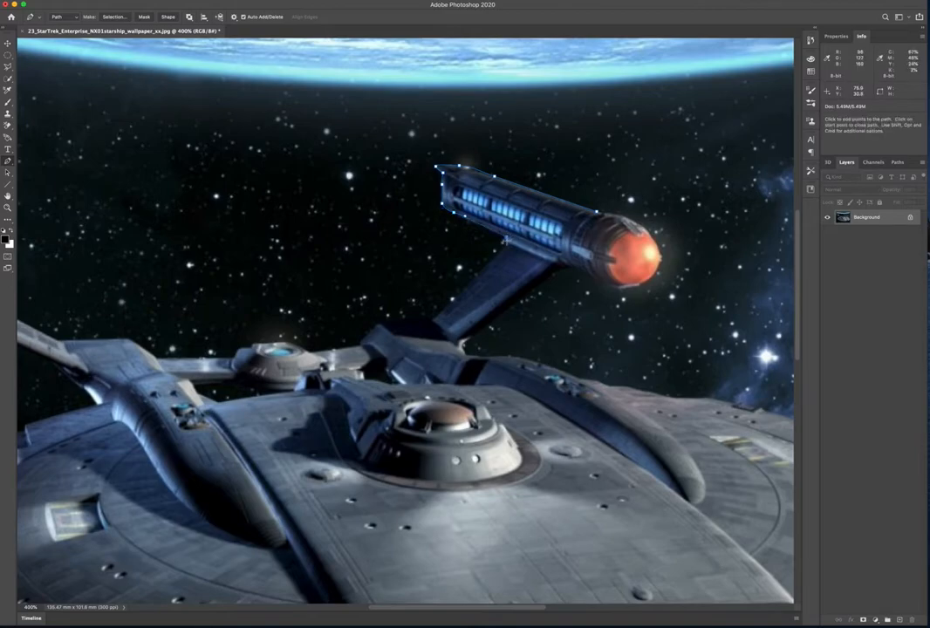
# - Continue the path down the rear edge of the right-hand nacelle's pylon and onto the ship's body
pyautogui.click(465, 286)
pyautogui.click(453, 298)
pyautogui.click(431, 321)
pyautogui.click(379, 326)
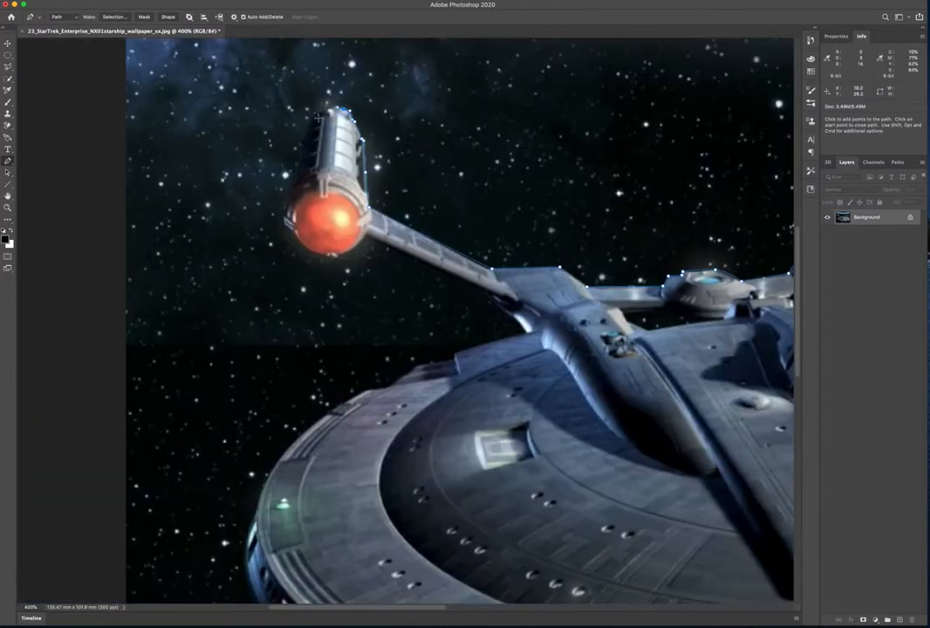
# - Continue the path from the top of the left-hand nacelle down its outer side to the red dome's lower edge
pyautogui.moveTo(318, 113); pyautogui.dragTo(309, 115)
pyautogui.moveTo(301, 155); pyautogui.dragTo(298, 166)
pyautogui.moveTo(286, 206); pyautogui.dragTo(284, 210)
pyautogui.click(292, 232)
pyautogui.moveTo(306, 249); pyautogui.dragTo(311, 253)
pyautogui.press('super+space')
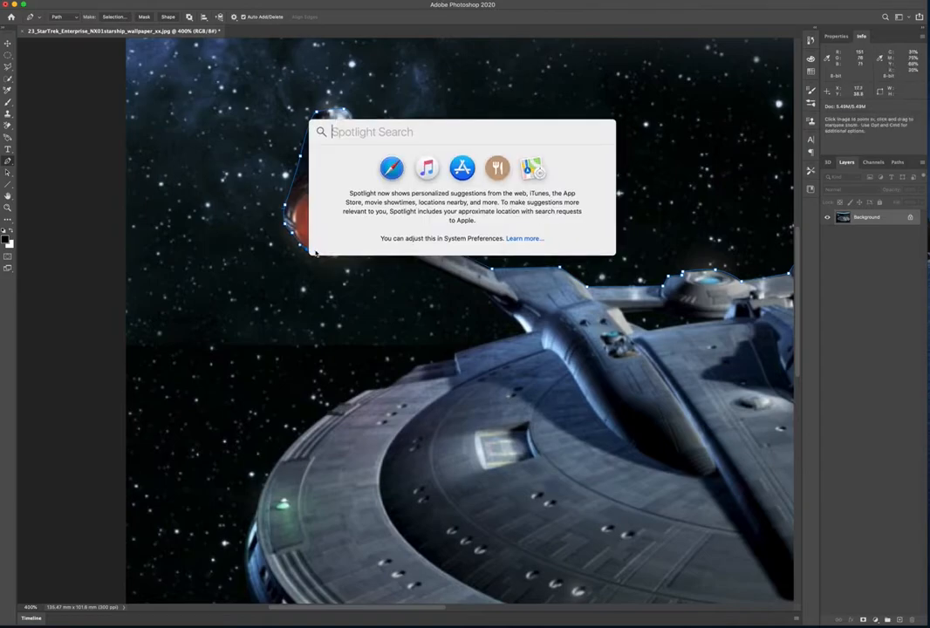
pyautogui.press('Escape')
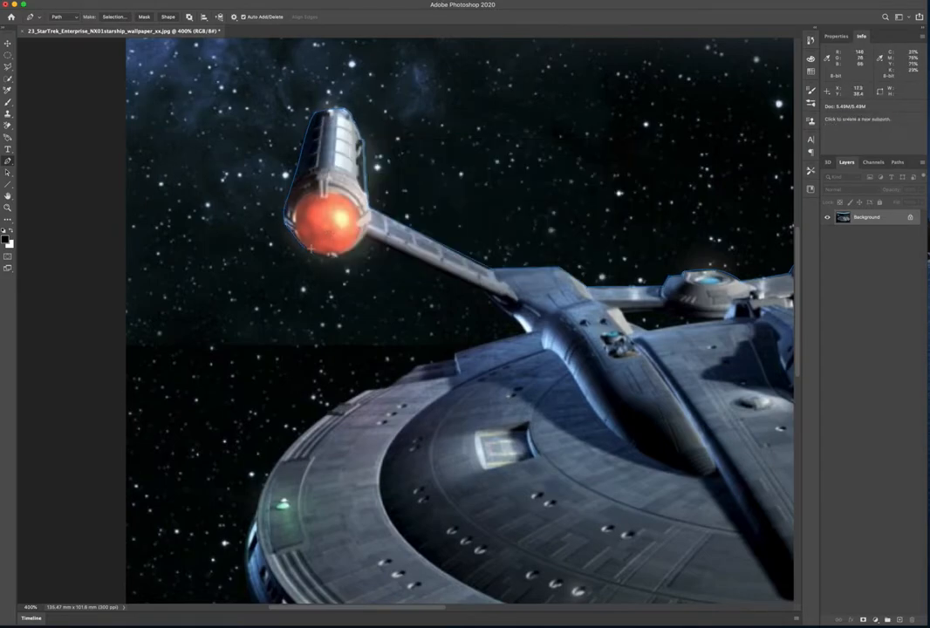
# - Resume the path at its last anchor point and trace under the left-hand red dome and along the pylon's lower edge
pyautogui.moveTo(318, 240); pyautogui.dragTo(333, 272)
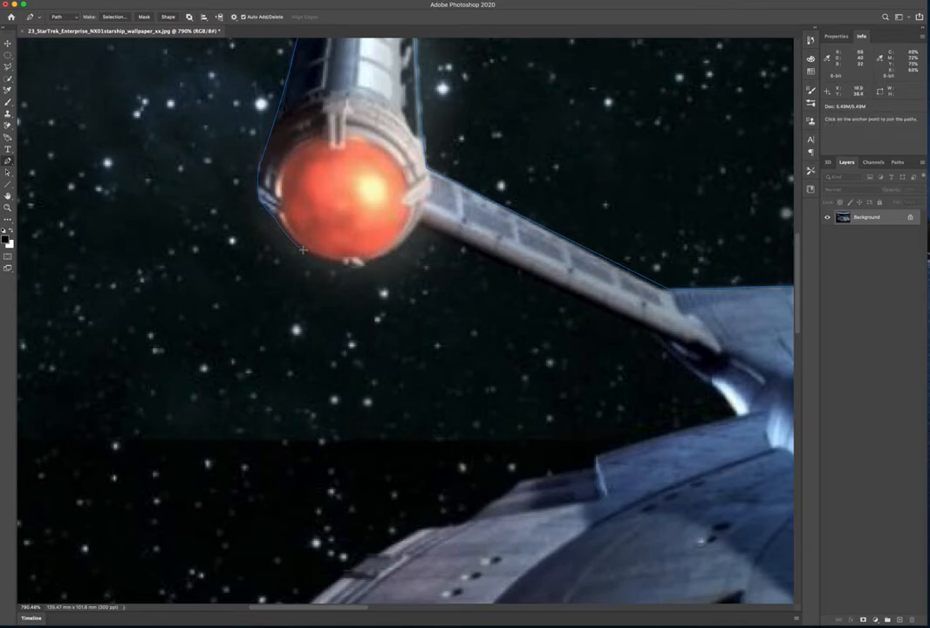
pyautogui.click(302, 250)
pyautogui.moveTo(332, 268); pyautogui.dragTo(411, 233)
pyautogui.moveTo(498, 262); pyautogui.dragTo(388, 235)
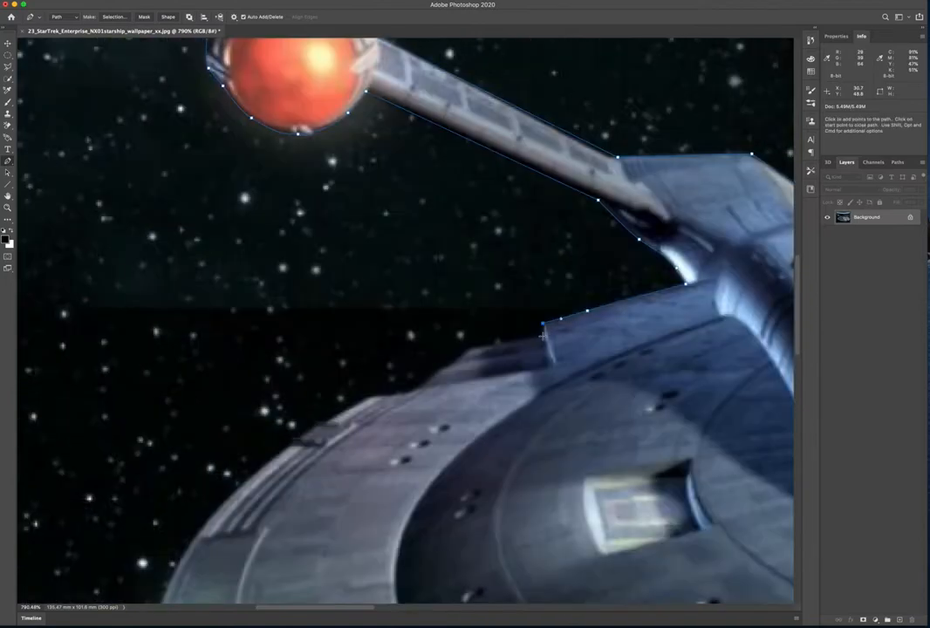
# - Continue the path along the stepped rear edge where the hull meets the saucer's rim
pyautogui.click(486, 346)
pyautogui.click(471, 349)
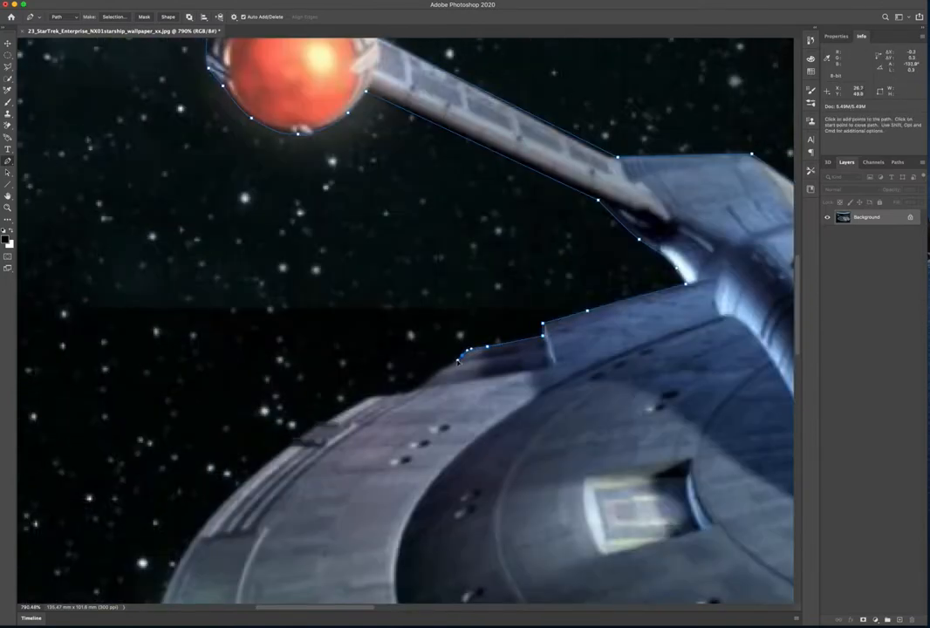
pyautogui.click(443, 372)
pyautogui.click(434, 375)
pyautogui.moveTo(419, 389); pyautogui.dragTo(514, 344)
# - Trace the path along the notched left rim of the saucer, undoing misplaced anchor points
pyautogui.click(499, 346)
pyautogui.click(485, 346)
pyautogui.press('super+z')
pyautogui.moveTo(500, 349); pyautogui.dragTo(559, 308)
pyautogui.press('super+z')
pyautogui.click(540, 318)
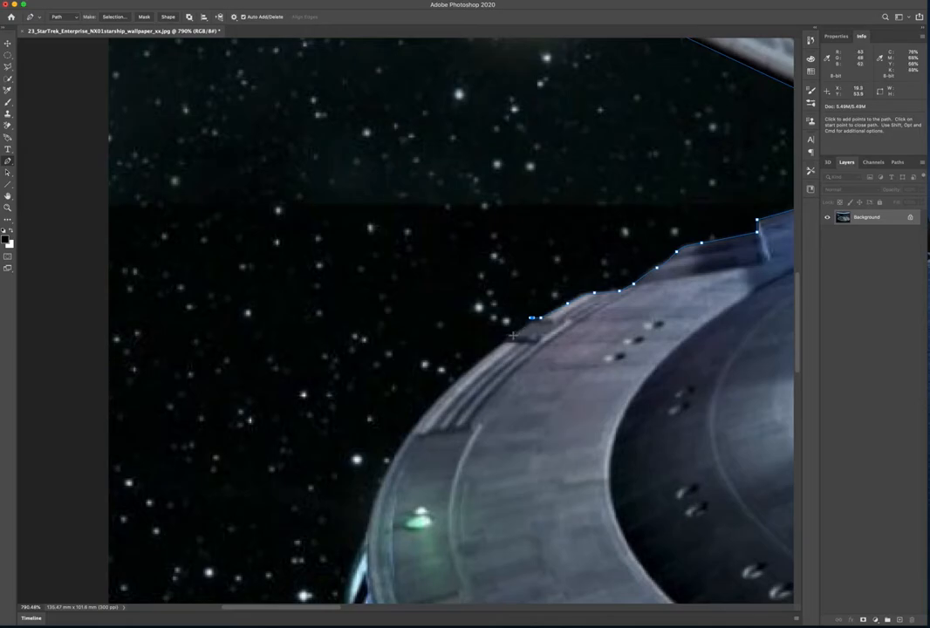
pyautogui.click(514, 332)
pyautogui.click(505, 336)
pyautogui.moveTo(490, 334); pyautogui.dragTo(536, 309)
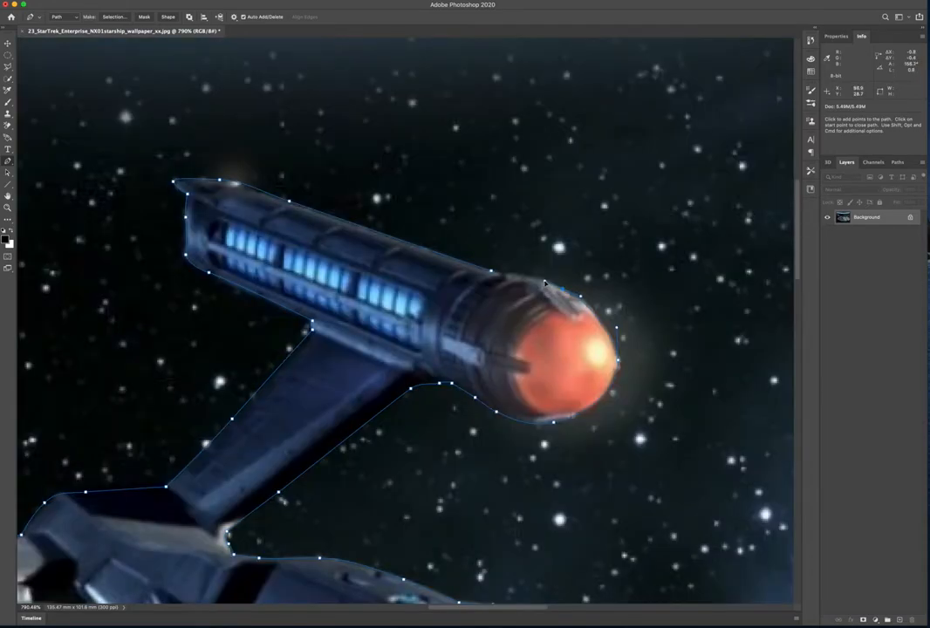
# - Trace the upper edge of the right-hand nacelle's front end and close the path at its starting point
pyautogui.moveTo(522, 277); pyautogui.dragTo(514, 273)
pyautogui.click(501, 275)
pyautogui.click(491, 271)
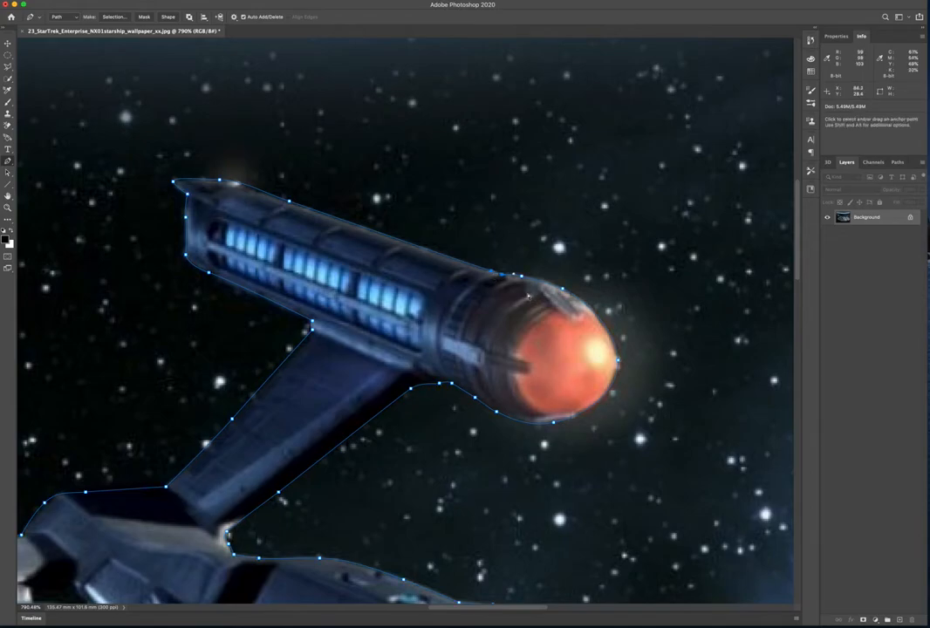
pyautogui.click(502, 275)
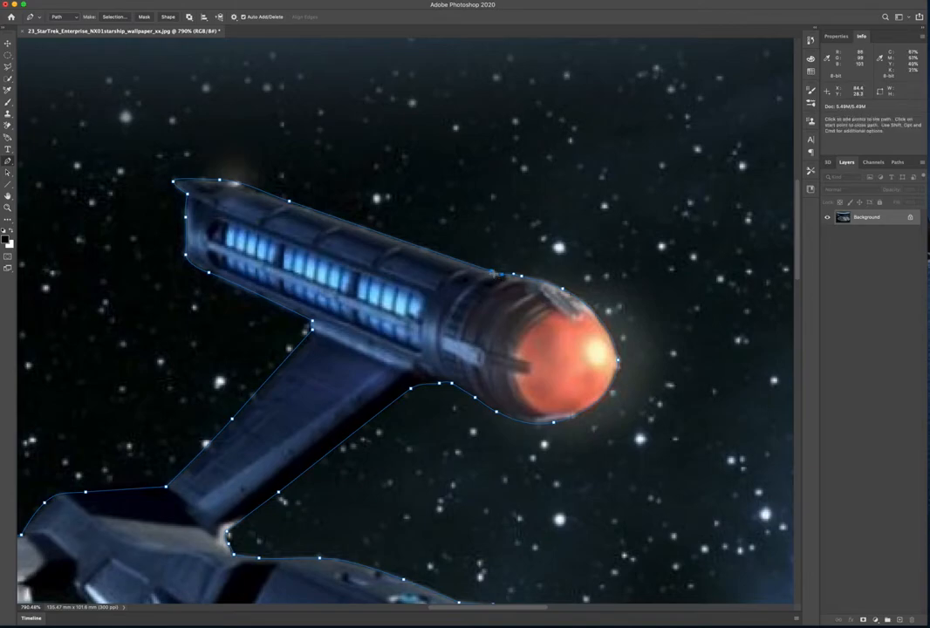
pyautogui.click(494, 276)
# - Save the work path around the starship as Path 1 and deselect it
pyautogui.press('super+minus')
pyautogui.press('super+minus')
pyautogui.press('super+minus')
pyautogui.press('super+minus')
pyautogui.press('super+minus')
pyautogui.press('super+minus')
pyautogui.press('super+minus')
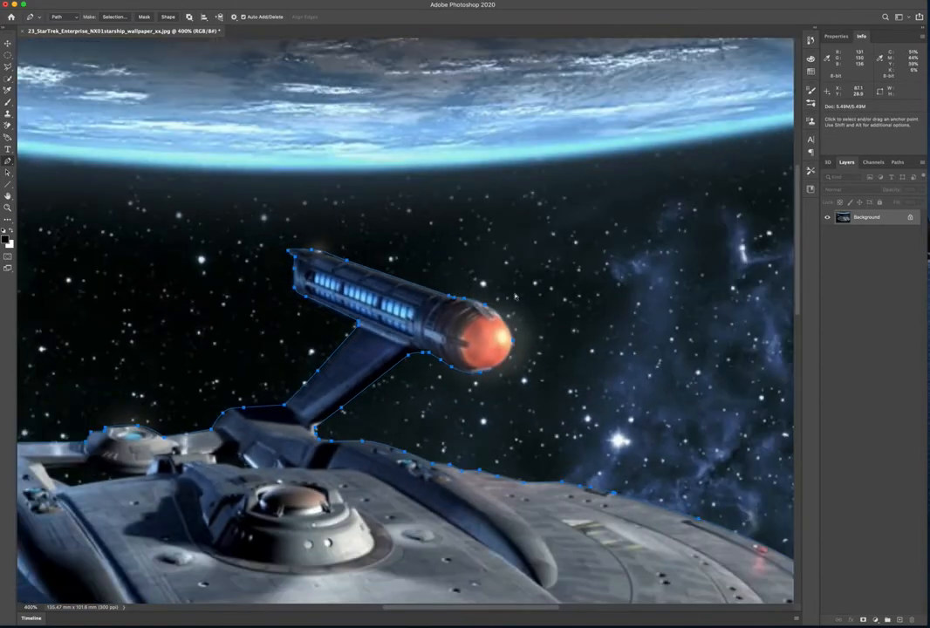
pyautogui.press('super+plus')
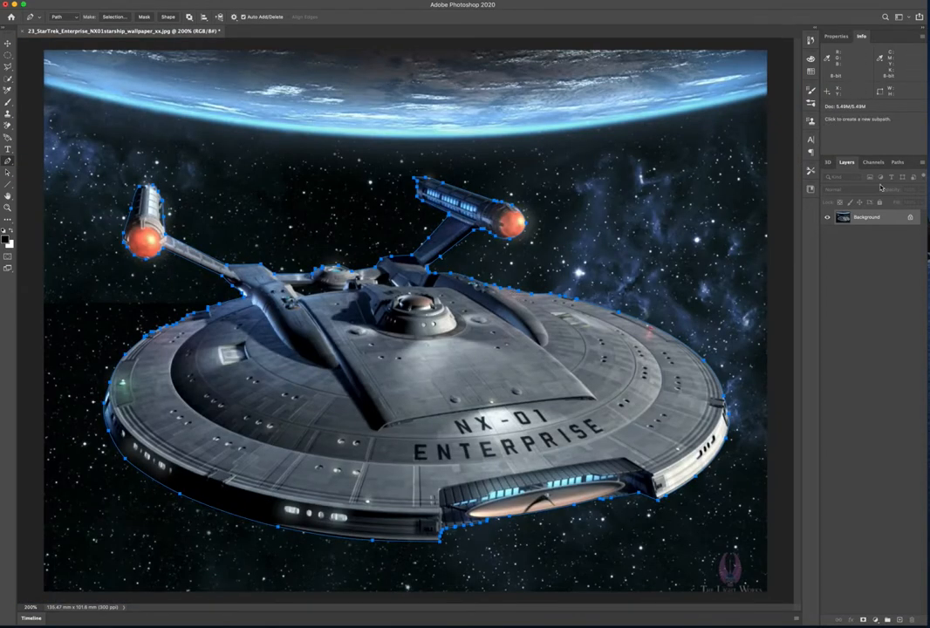
pyautogui.click(897, 163)
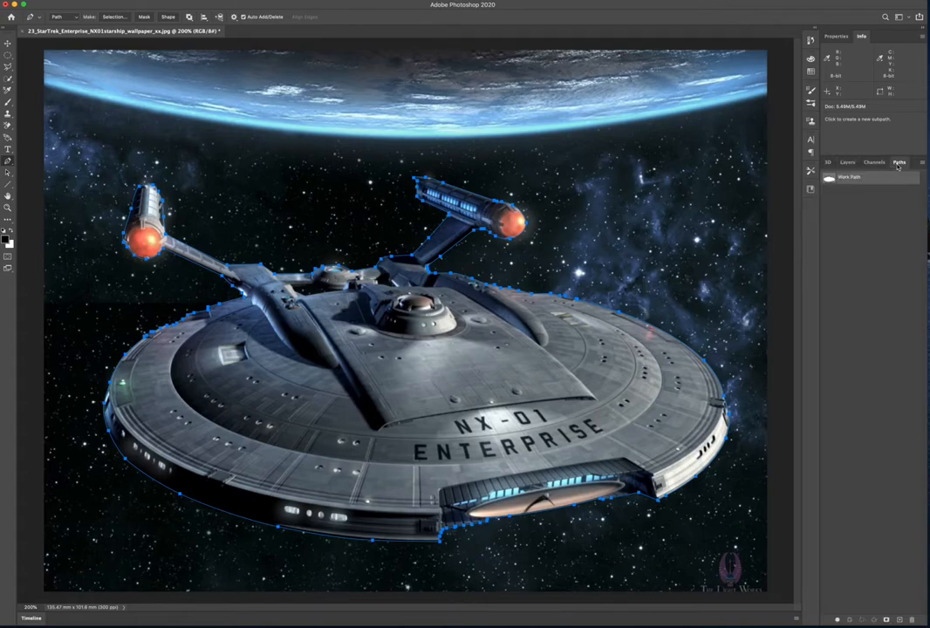
pyautogui.doubleClick(855, 180)
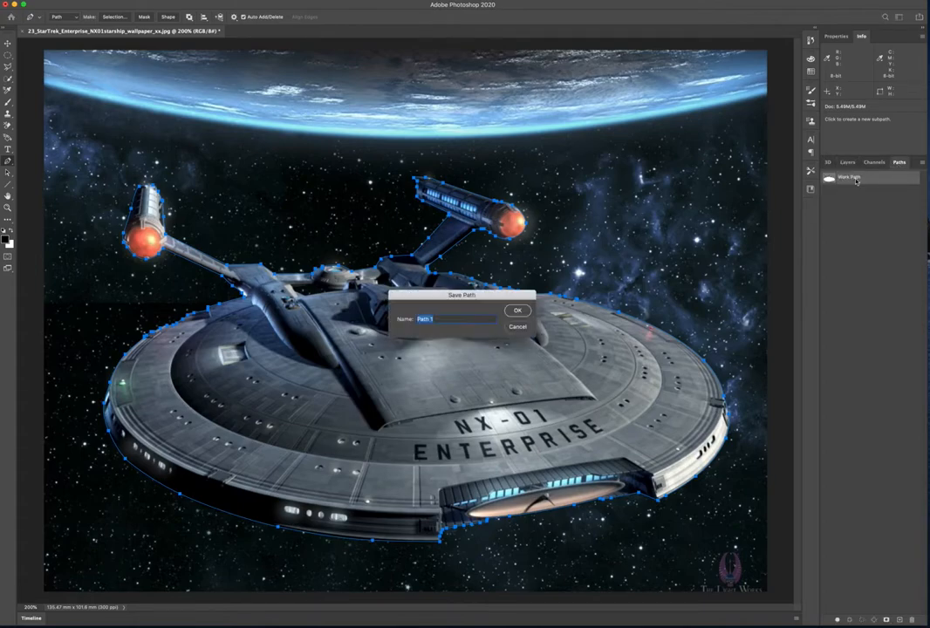
pyautogui.click(518, 312)
pyautogui.click(871, 235)
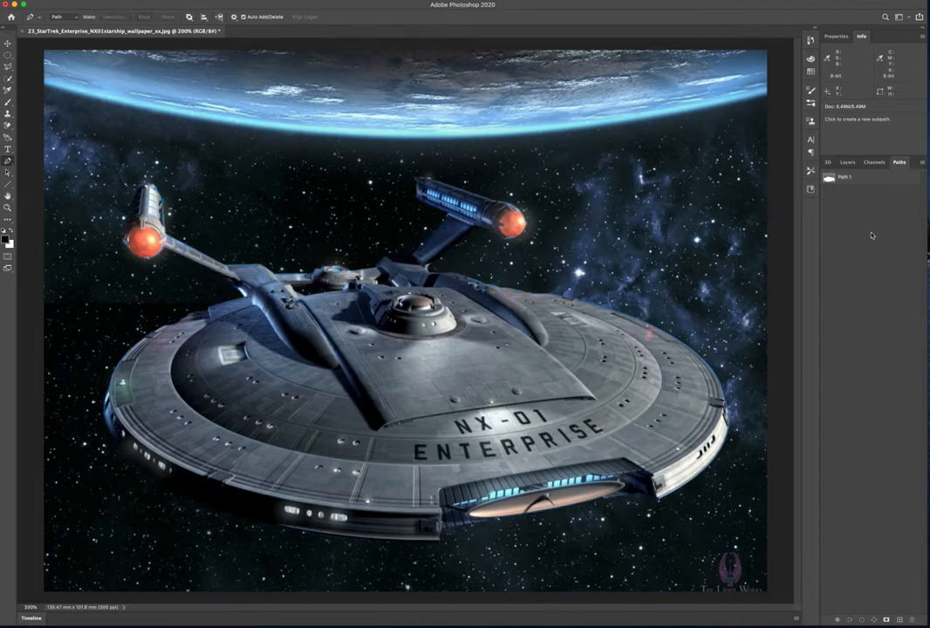
# - Load Path 1 as a selection and feather it with a radius of 2 pixels
pyautogui.click(839, 179)
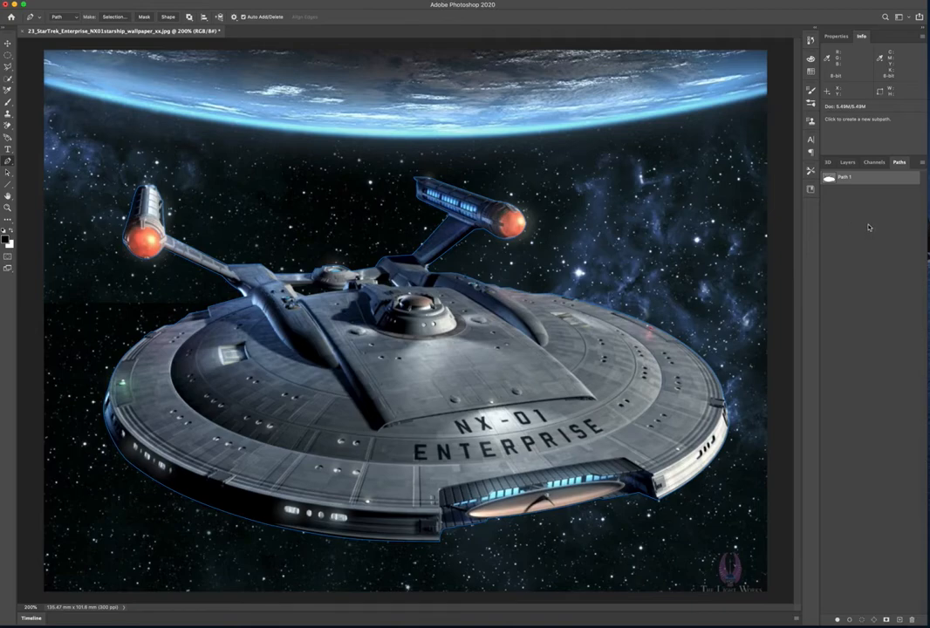
pyautogui.keyDown('super'); pyautogui.click(829, 179); pyautogui.keyUp('super')
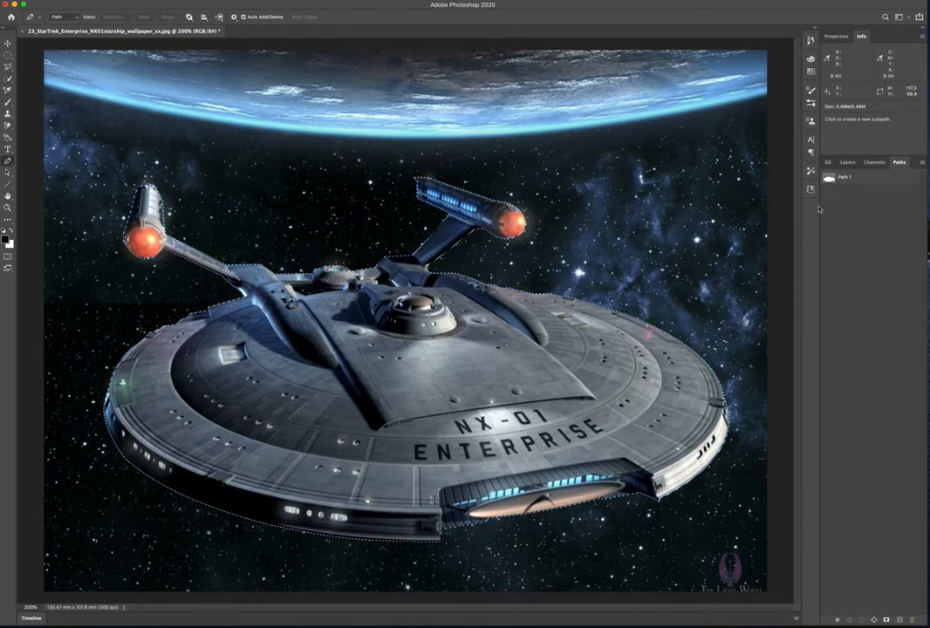
pyautogui.click(846, 162)
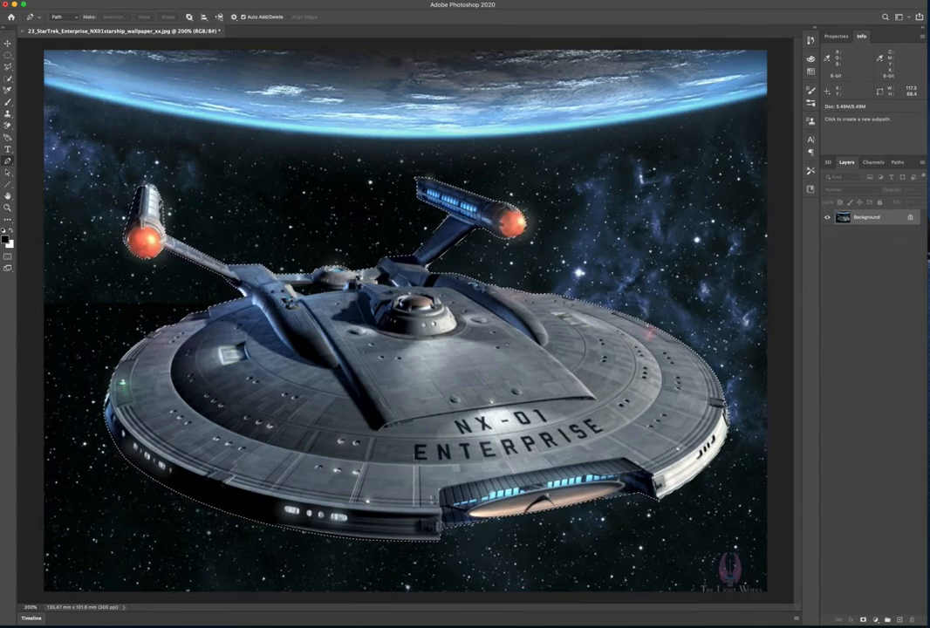
pyautogui.click(98, 2)
pyautogui.moveTo(72, 2)
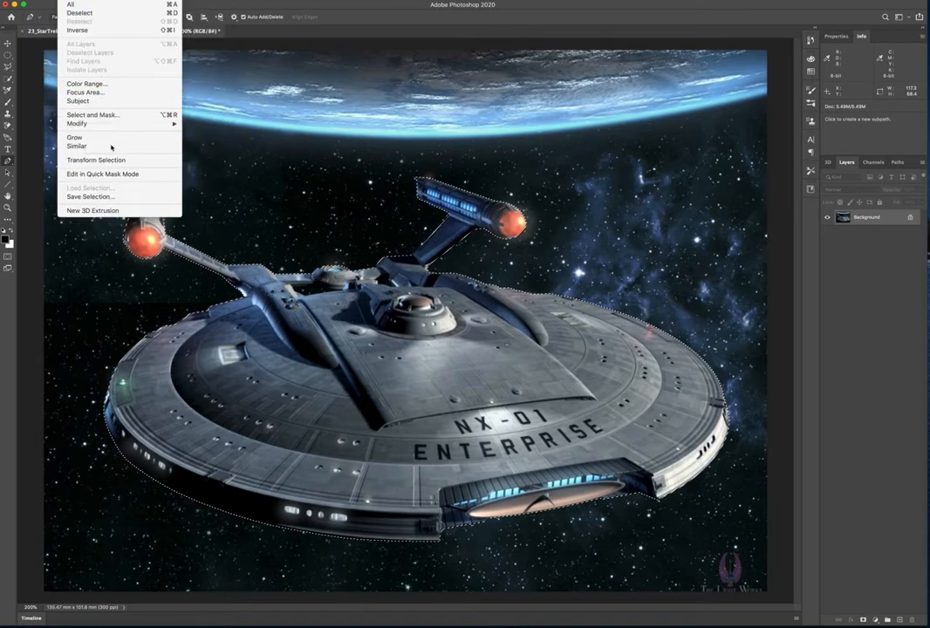
pyautogui.moveTo(166, 123)
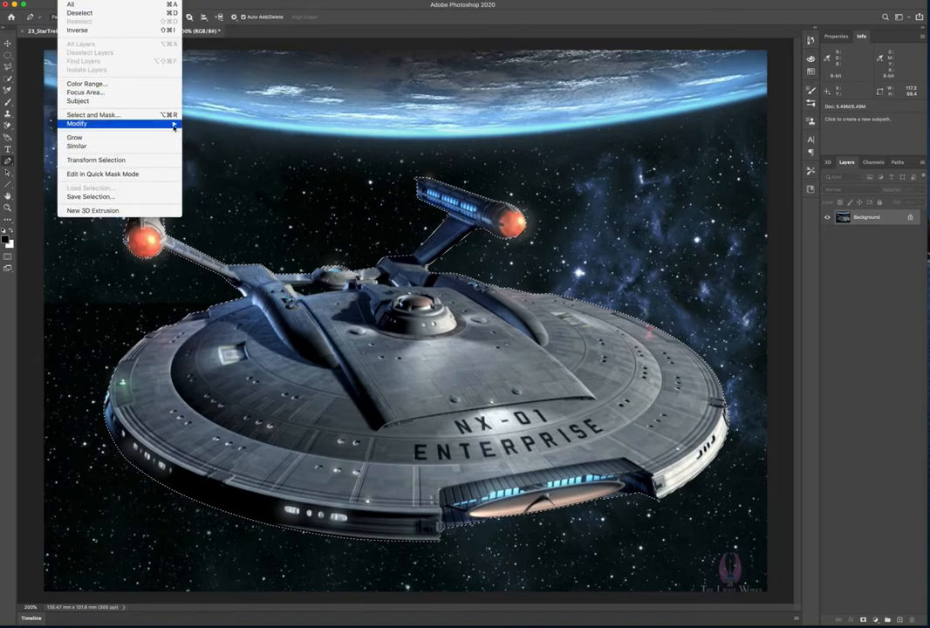
pyautogui.click(205, 158)
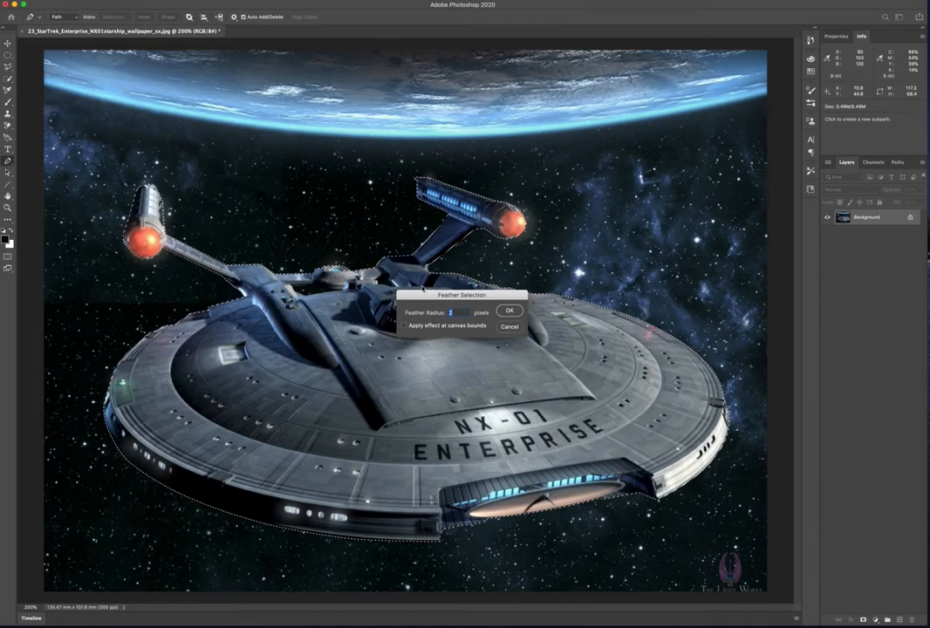
pyautogui.press('Return')
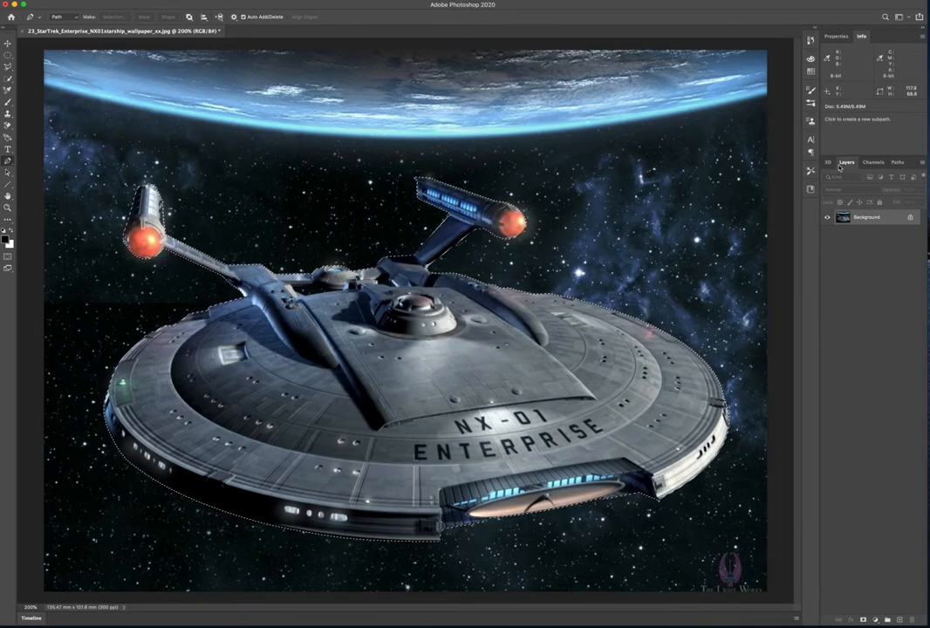
# - Copy the selected starship to its own layer and hide the Background layer
pyautogui.hotkey('ctrl', 'j')
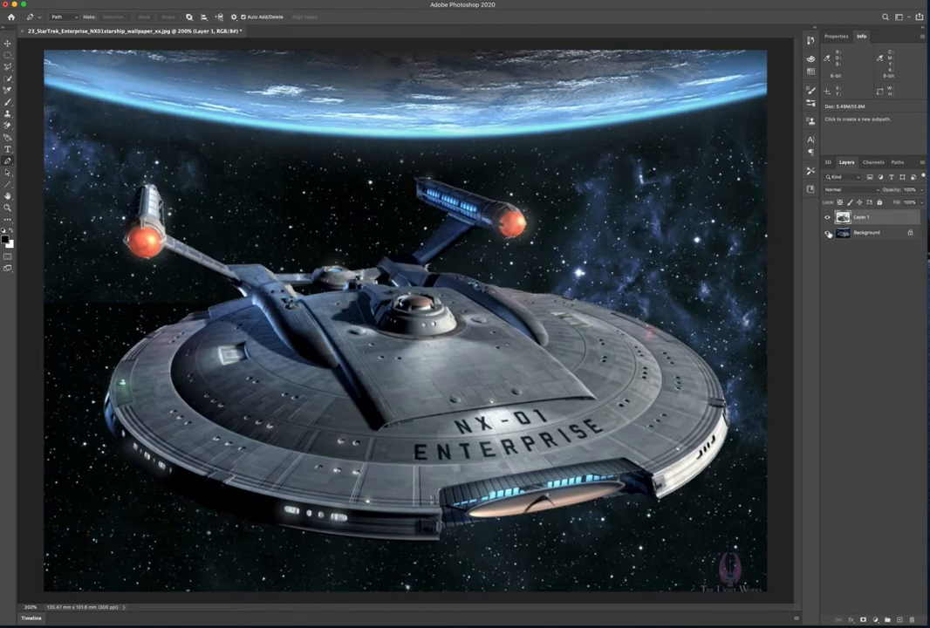
pyautogui.click(828, 233)
pyautogui.hotkey('ctrl', '-')
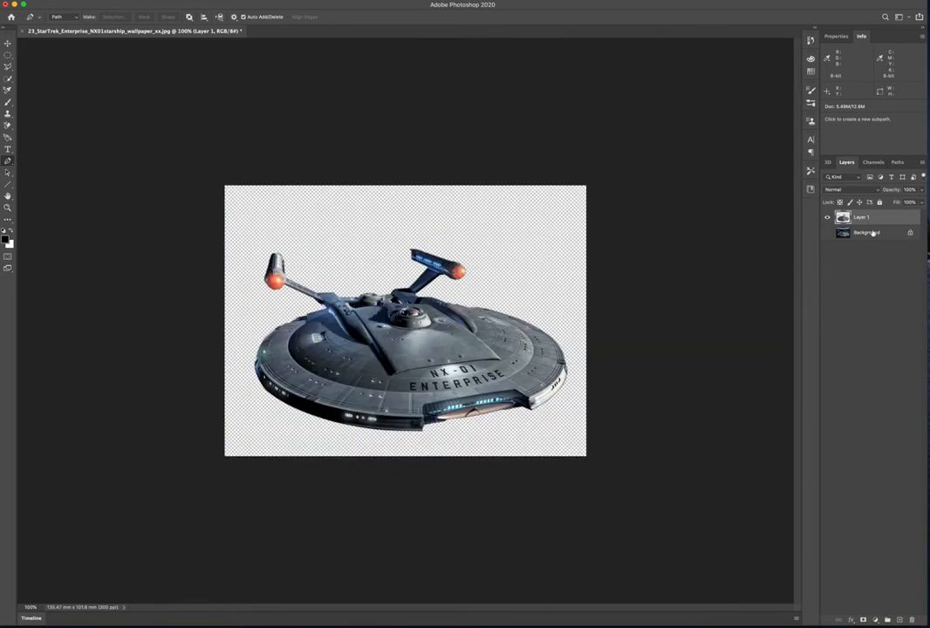
# - Add a new layer directly above Background and fill it with the light cyan swatch
pyautogui.click(871, 232)
pyautogui.click(899, 619)
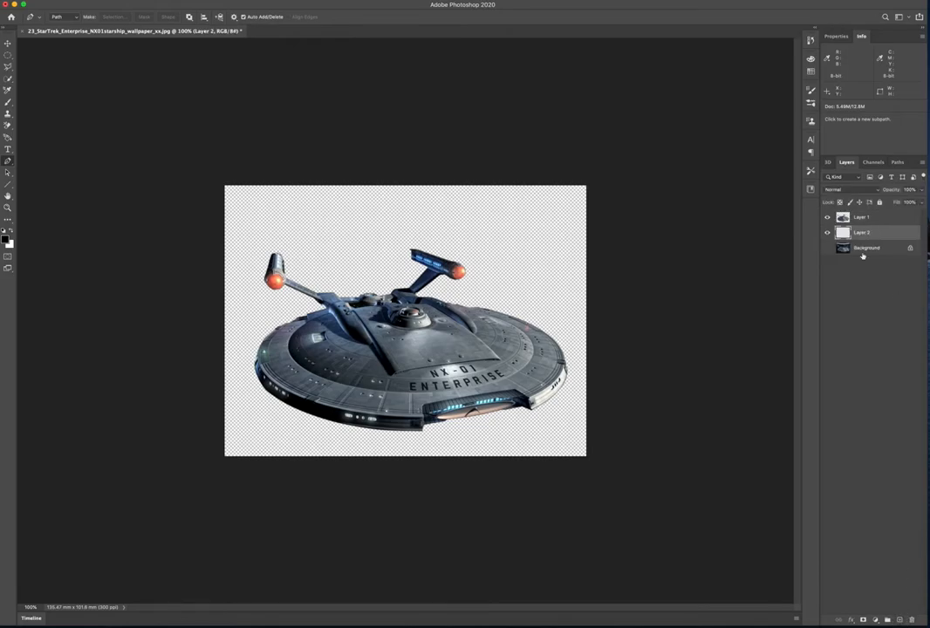
pyautogui.click(810, 71)
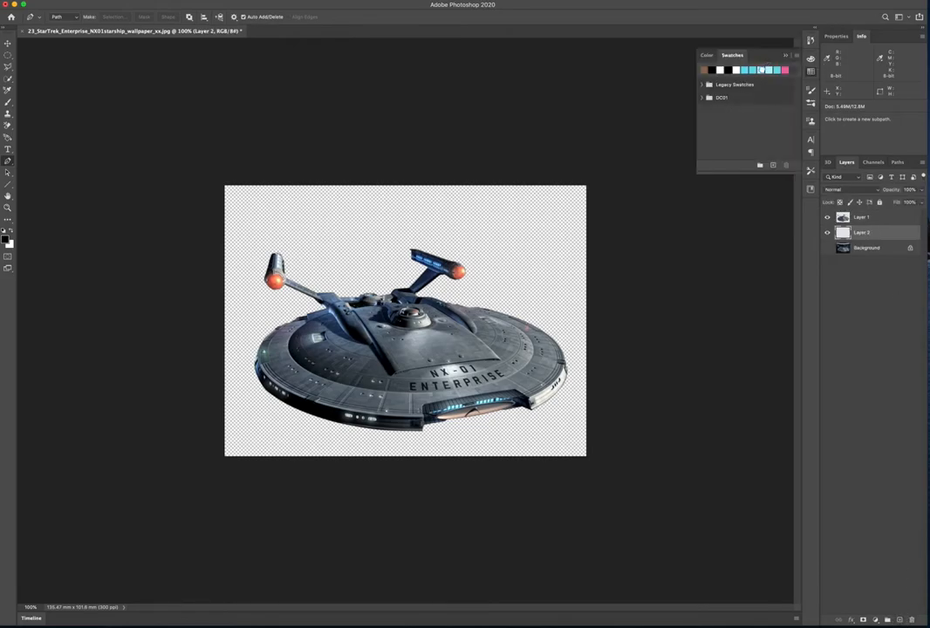
pyautogui.click(764, 70)
pyautogui.hotkey('alt', 'BackSpace')
pyautogui.press('g')
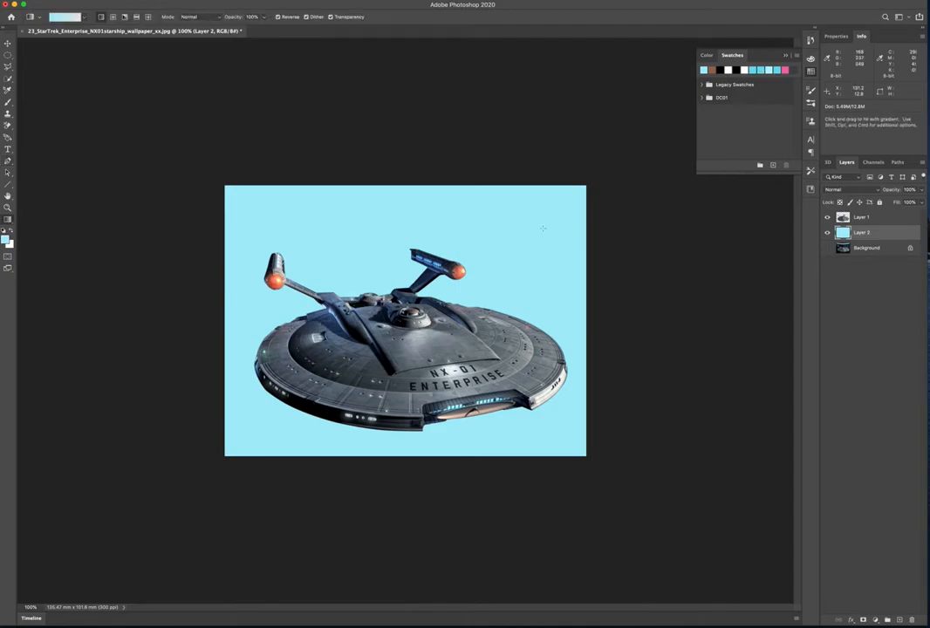
# - Add pink foreground-to-transparent gradients to the cyan background layer, fading inward from its upper-right corner and its left edge
pyautogui.click(785, 70)
pyautogui.moveTo(620, 138); pyautogui.dragTo(397, 229)
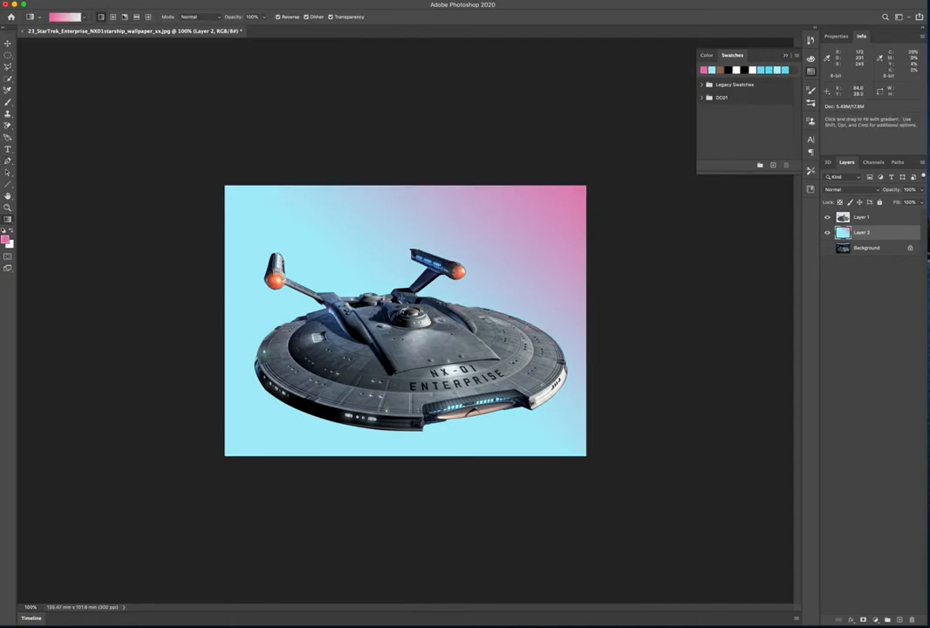
pyautogui.moveTo(218, 263); pyautogui.dragTo(210, 260)
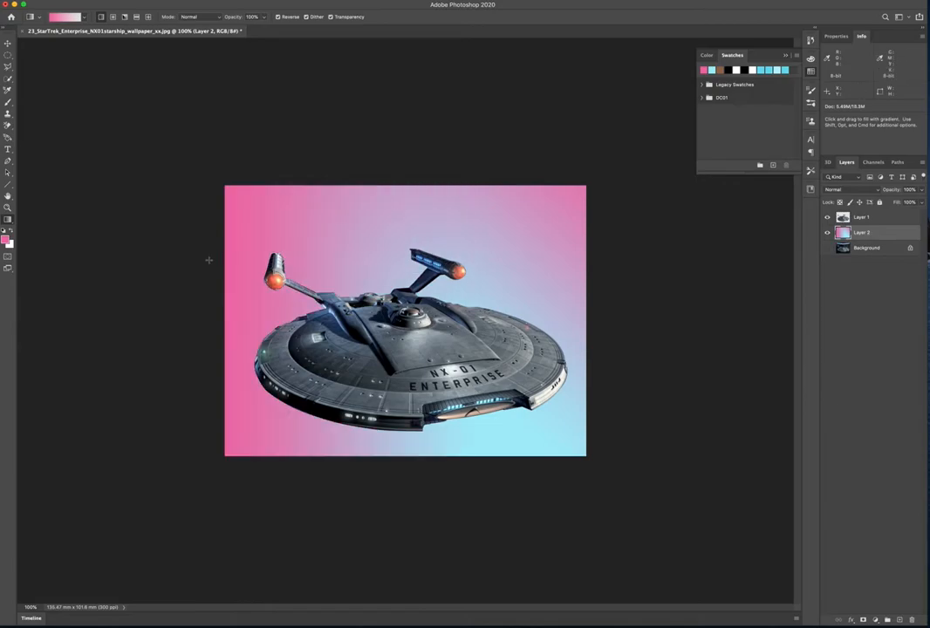
pyautogui.click(9, 44)
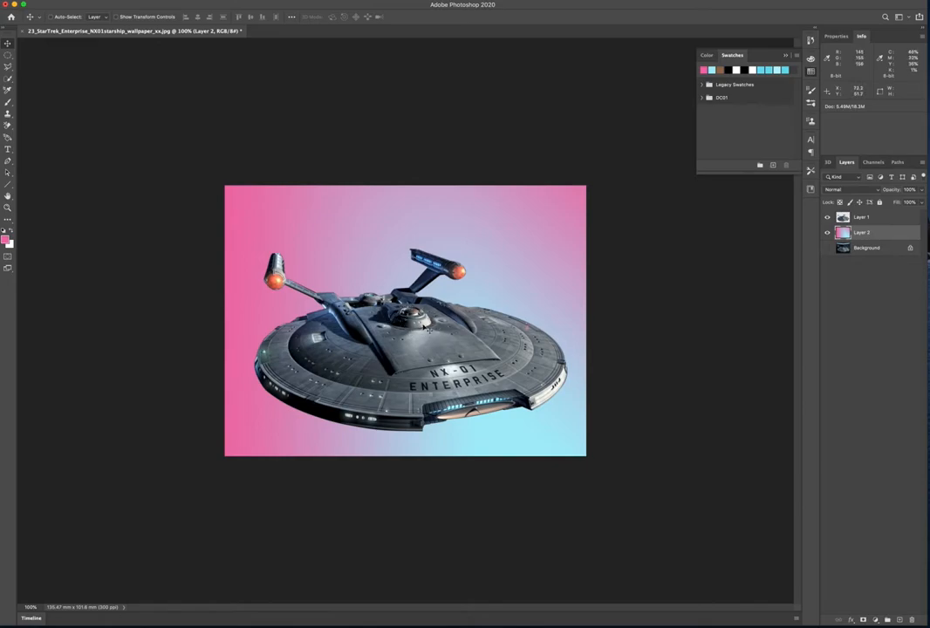
# - Activate Path 1 and show the anchor points of the starship outline with the Direct Selection tool
pyautogui.click(898, 162)
pyautogui.click(830, 180)
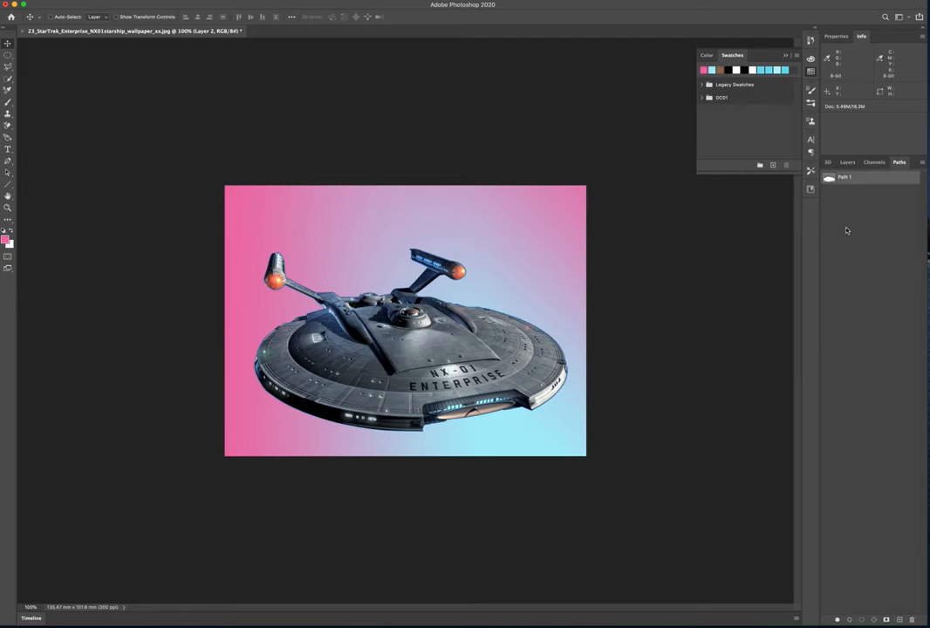
pyautogui.click(845, 204)
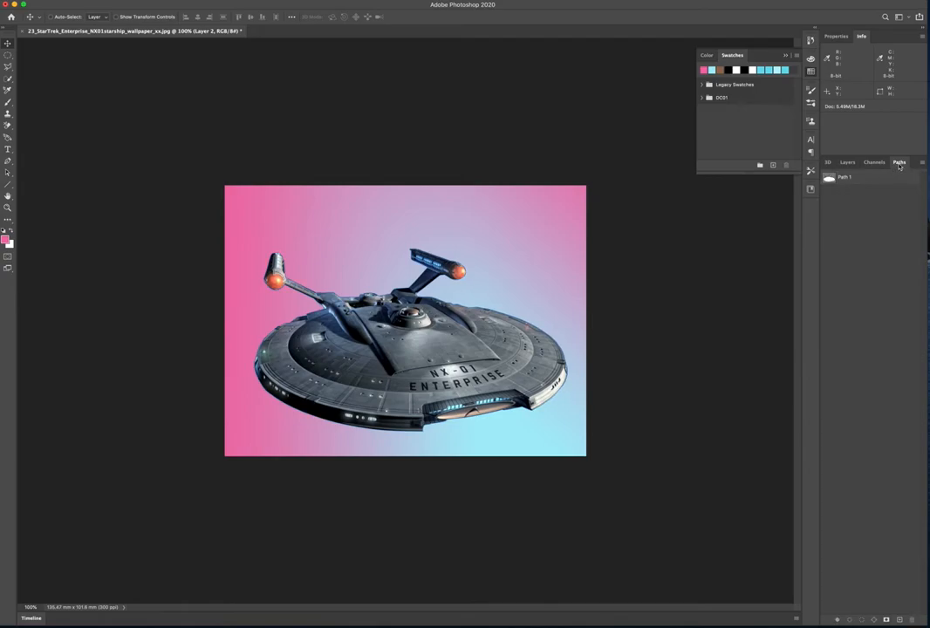
pyautogui.click(830, 181)
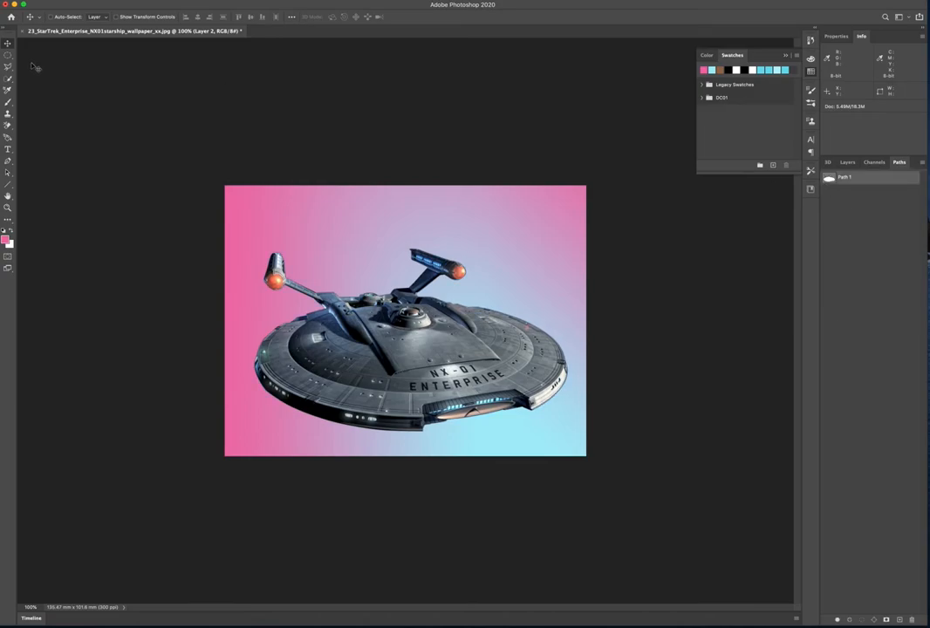
pyautogui.click(8, 173)
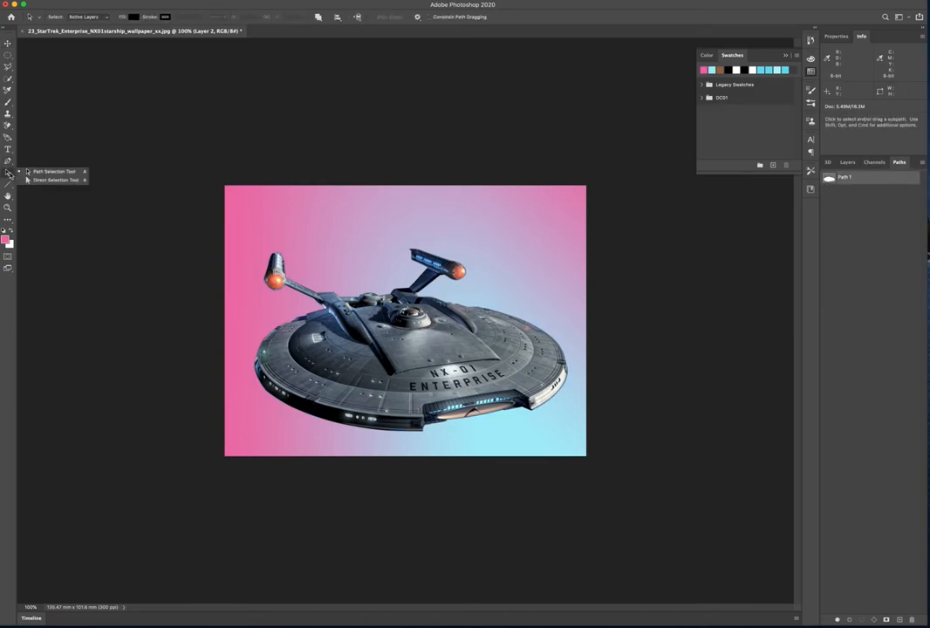
pyautogui.click(45, 179)
pyautogui.click(458, 263)
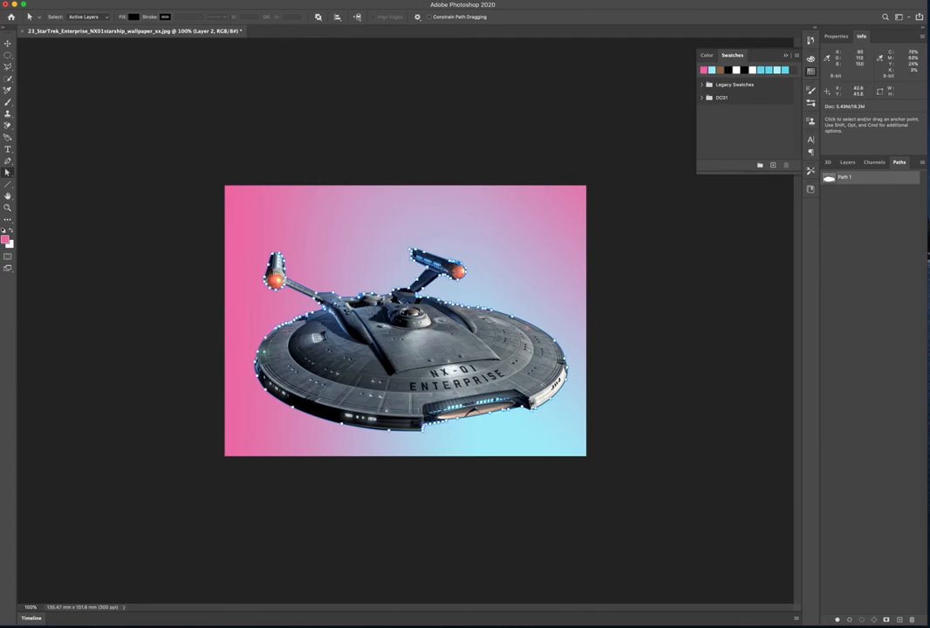
# - Try to pull the path's anchor point near the base of the left nacelle strut upward, and undo the change
pyautogui.moveTo(341, 298); pyautogui.dragTo(377, 234)
pyautogui.press('super+z')
pyautogui.press('v')
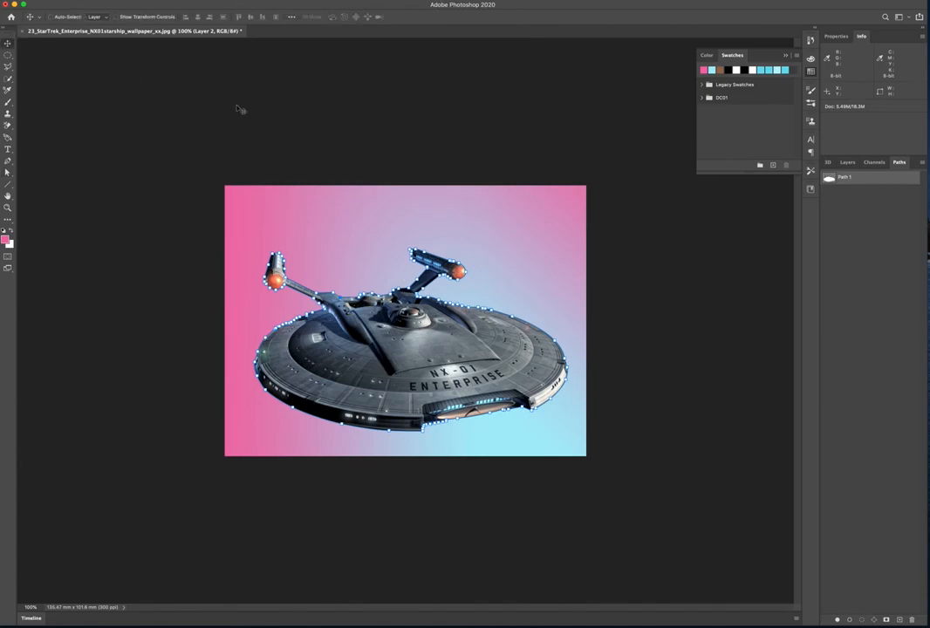